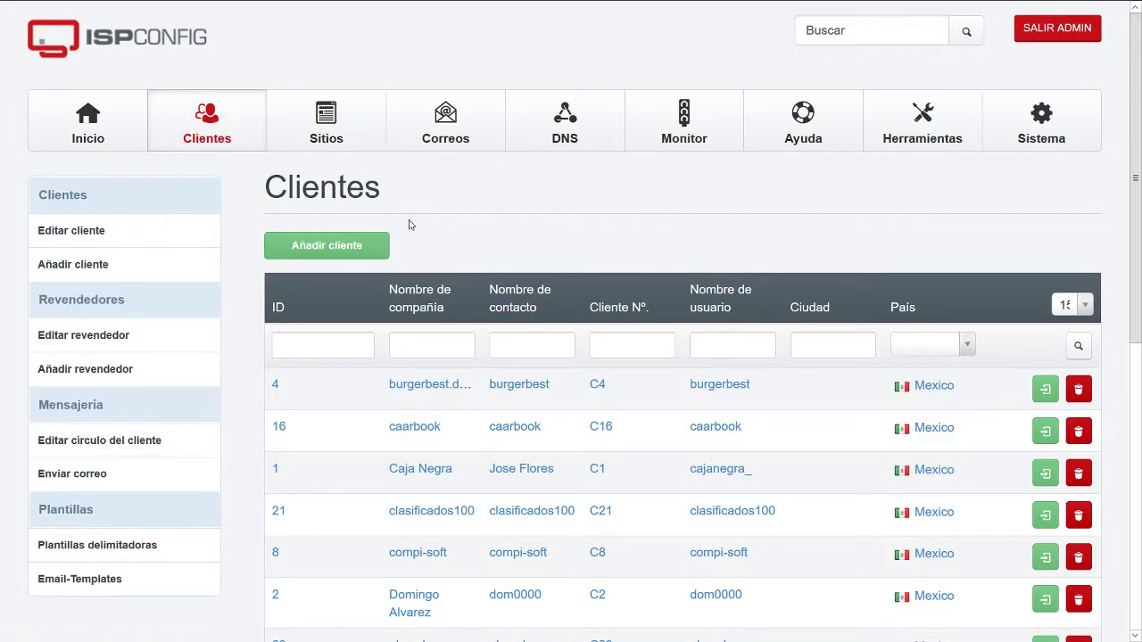
- Open the form for adding a new client at its Address section
click(339, 254)
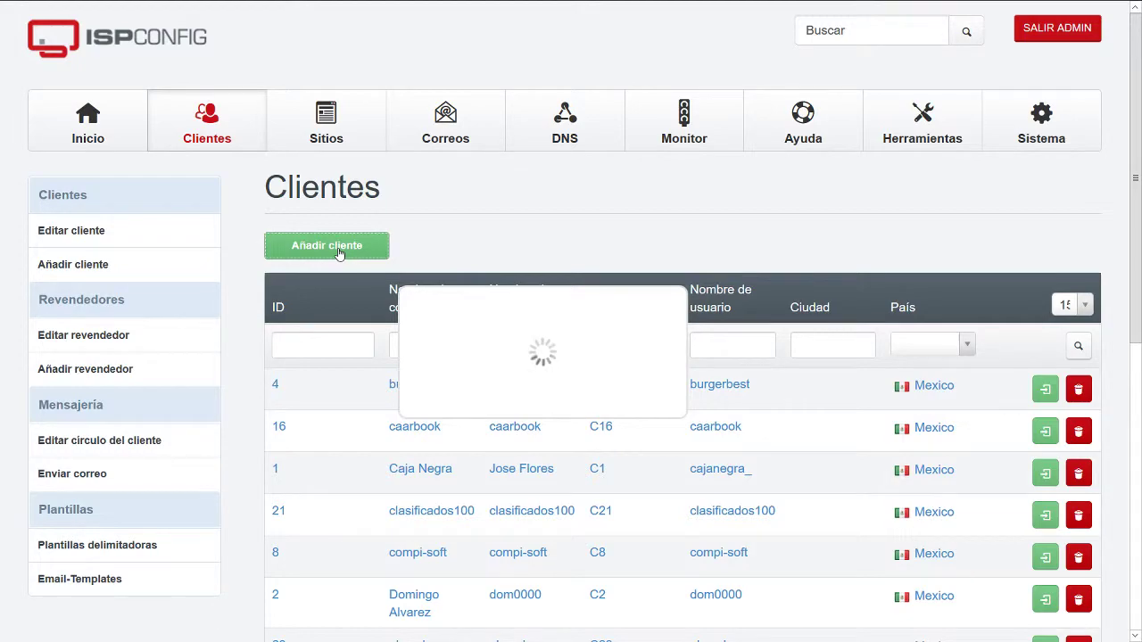
scroll(335, 478, down, 2)
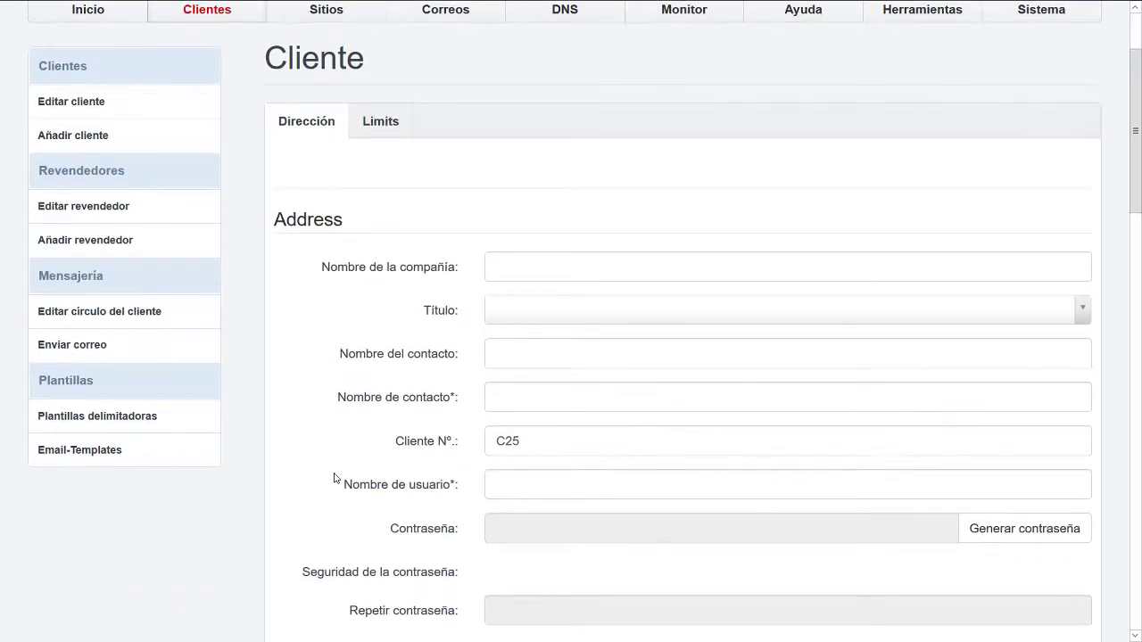
scroll(333, 477, down, 2)
scroll(332, 476, up, 1)
scroll(332, 476, down, 1)
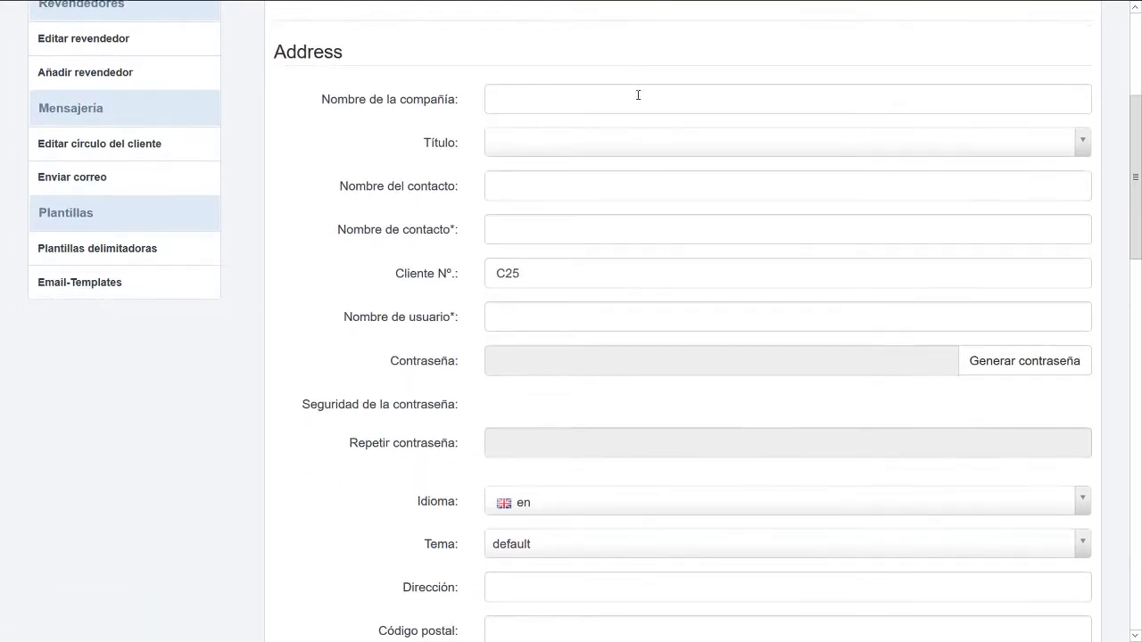
- Examine the company, title, contact name, client number, username and password fields of the new client form
click(589, 100)
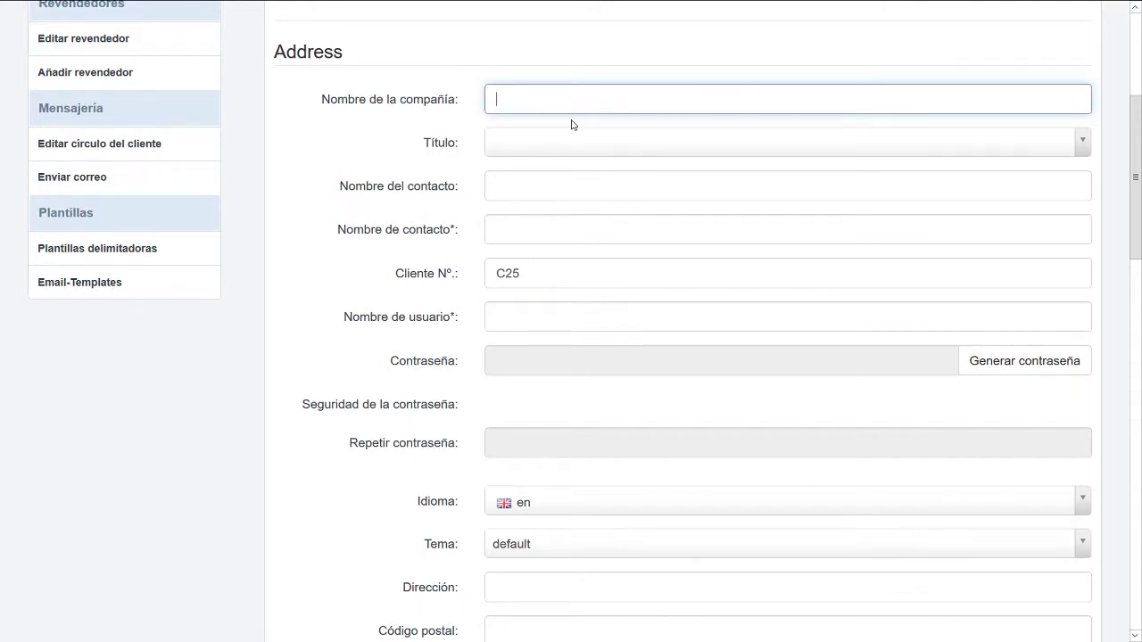
click(543, 146)
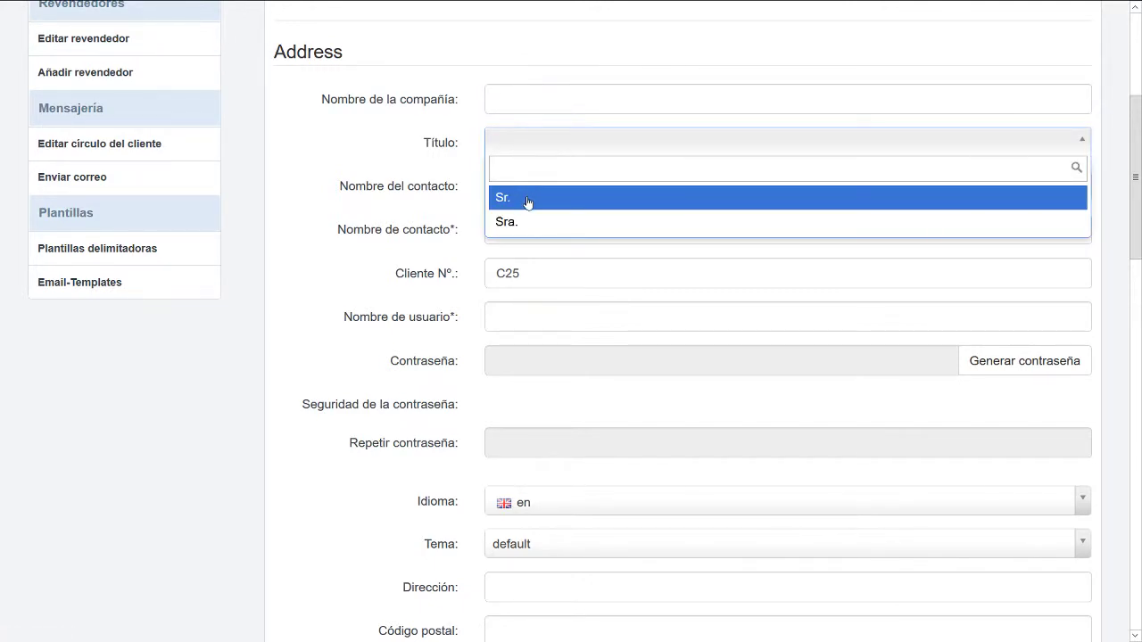
click(354, 161)
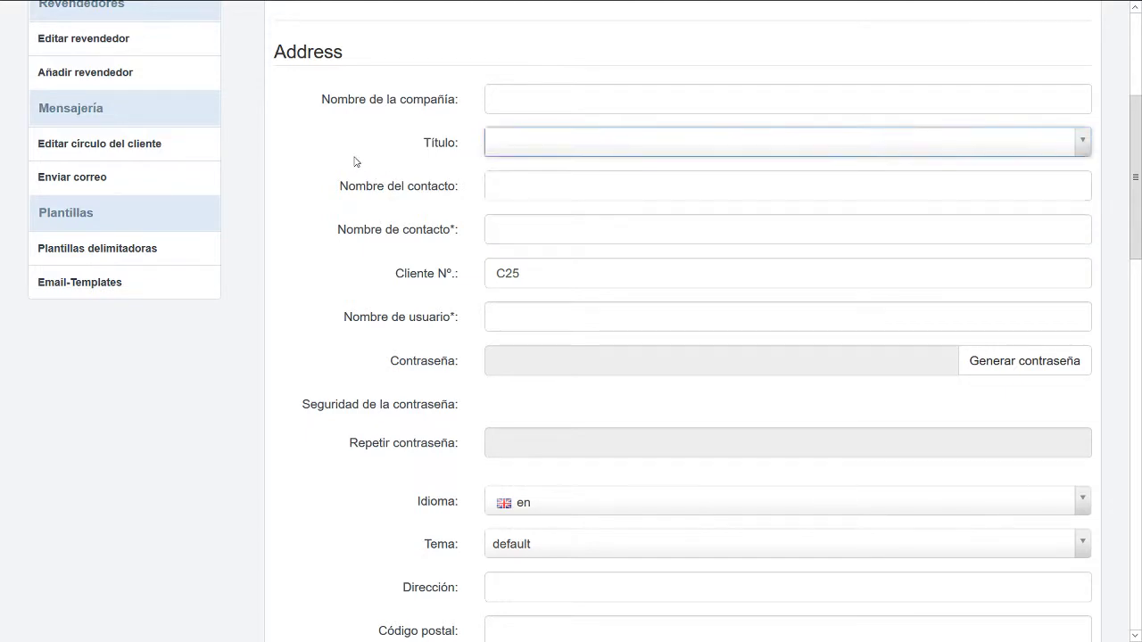
click(539, 193)
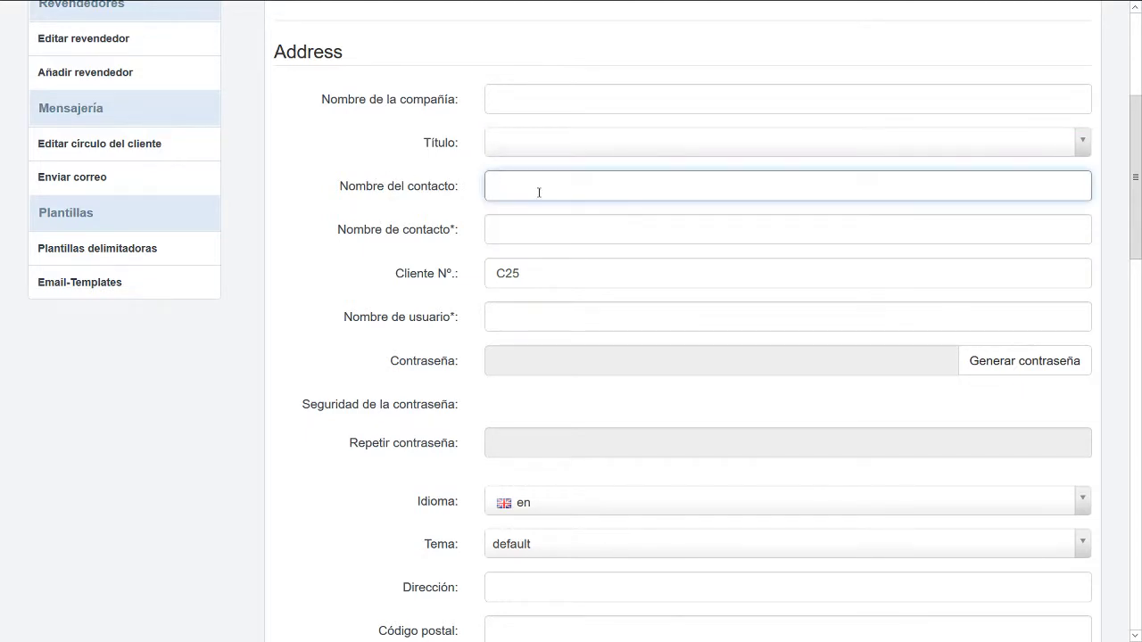
click(532, 239)
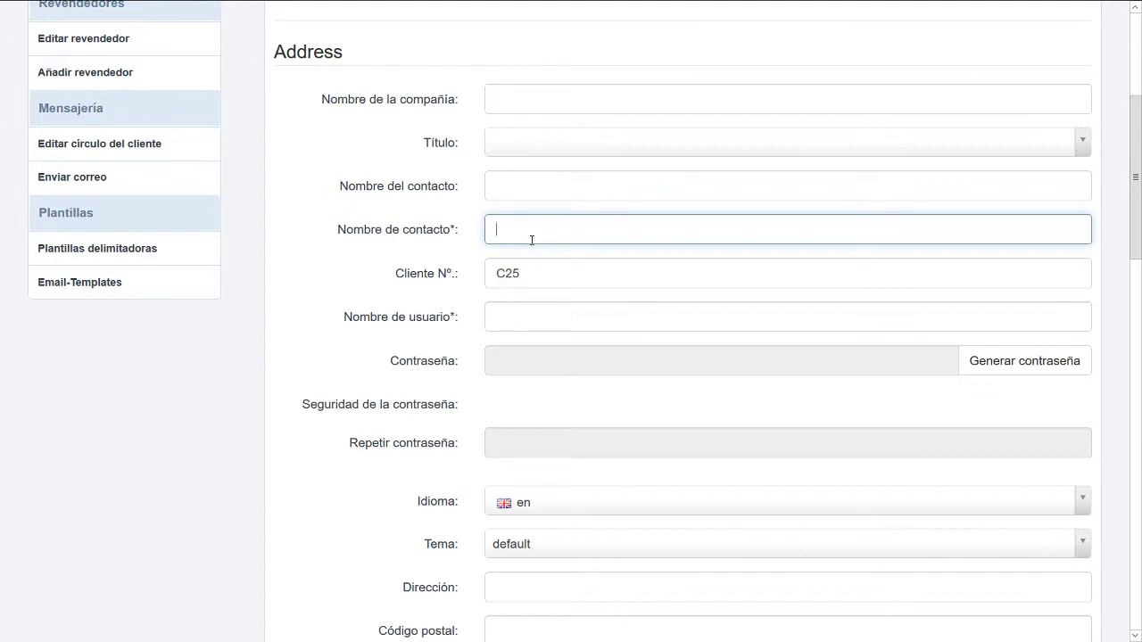
double_click(453, 229)
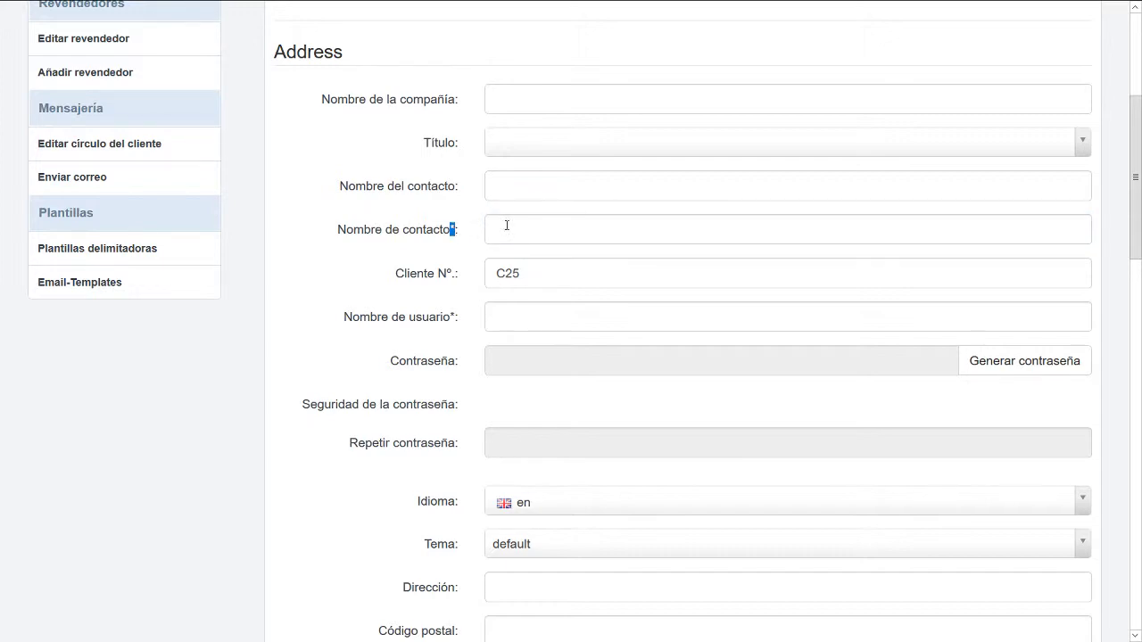
click(514, 186)
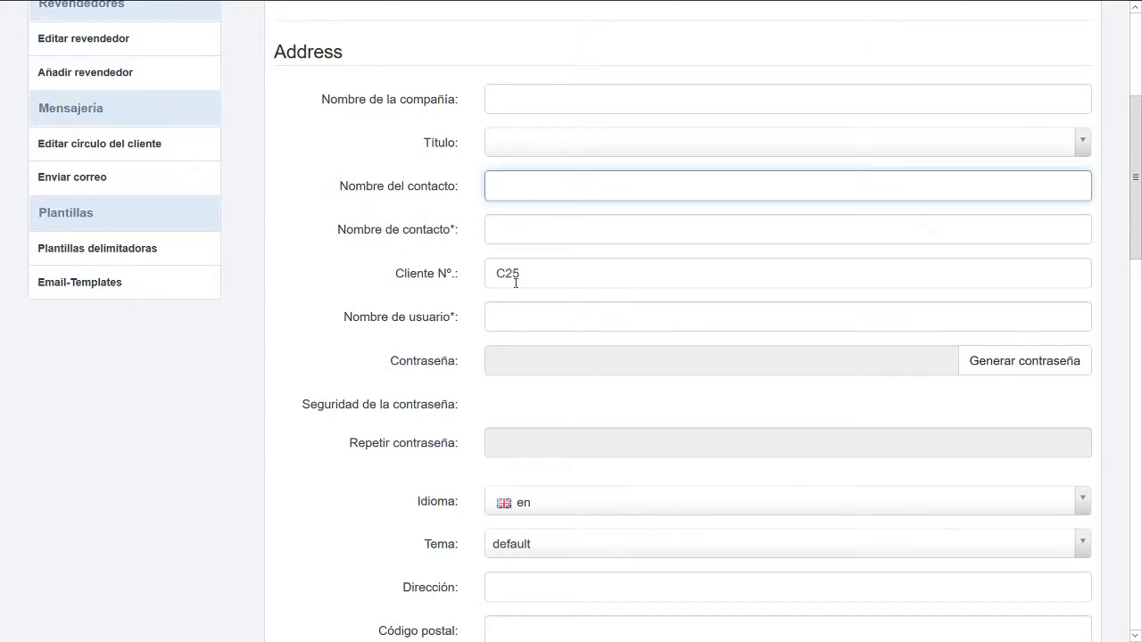
click(543, 281)
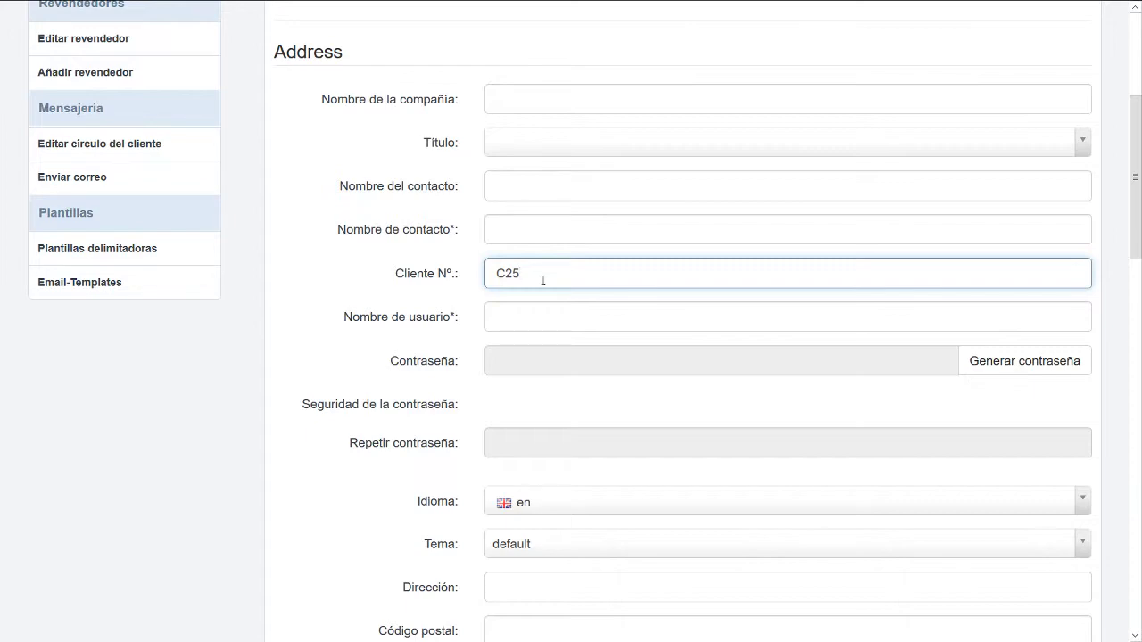
click(523, 326)
click(404, 349)
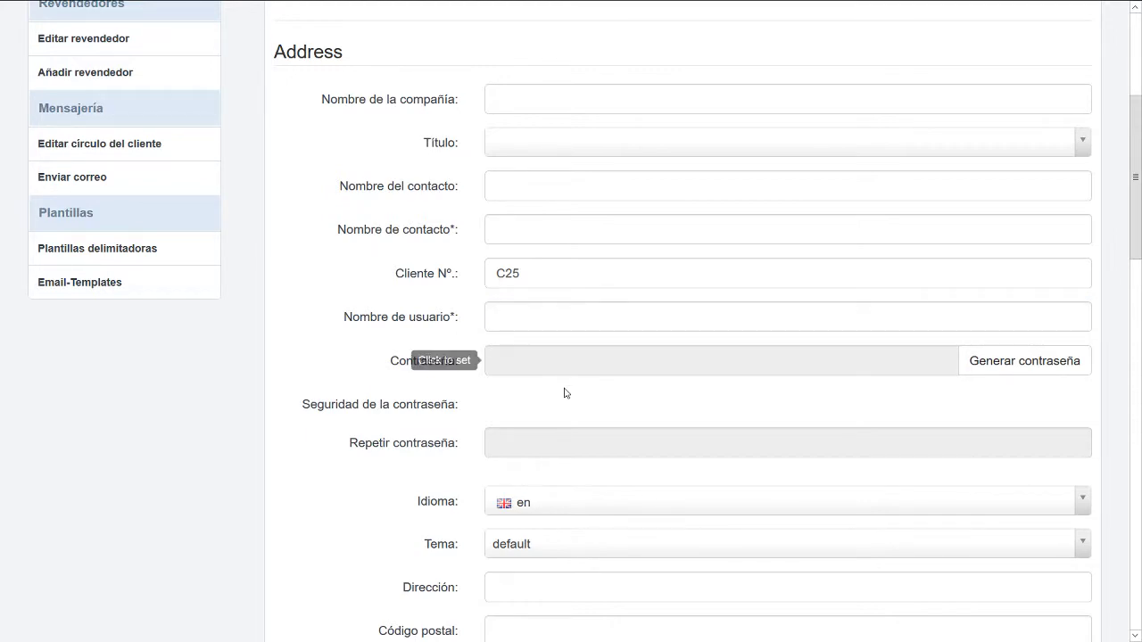
- Review the remaining client fields, from language and postal address through email, website and bank details to the notes and blocking options
scroll(503, 408, down, 5)
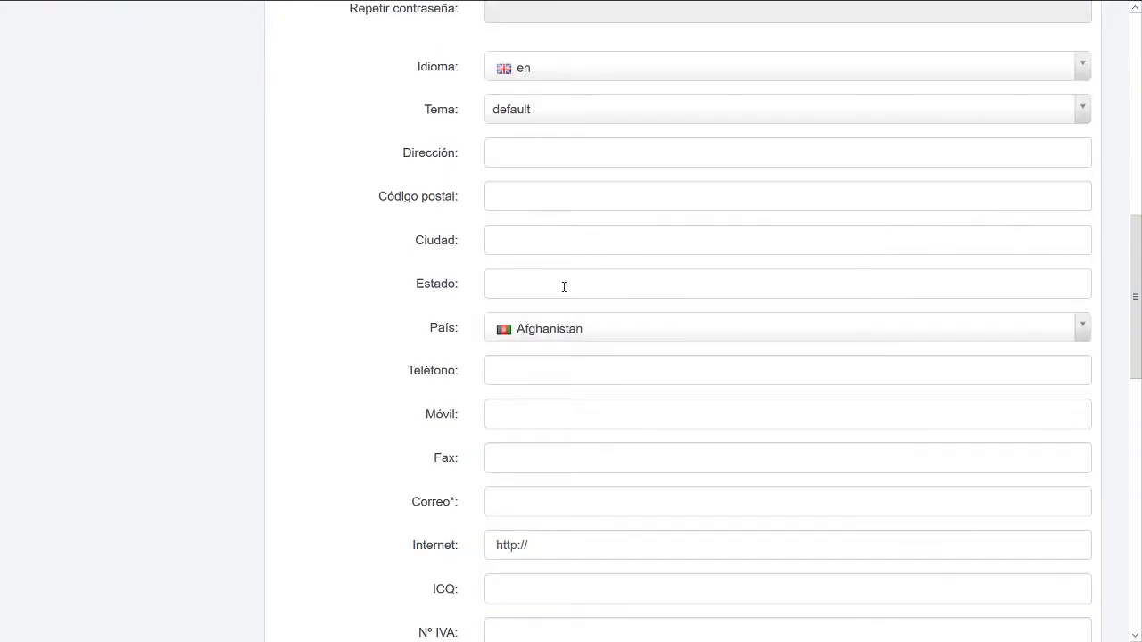
scroll(564, 286, down, 3)
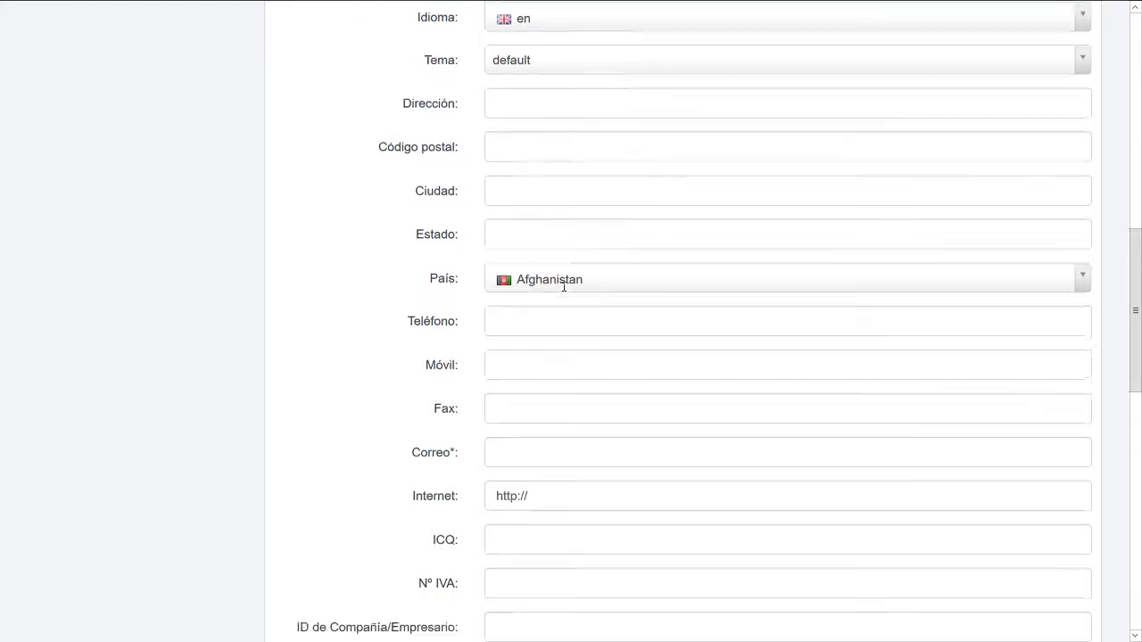
click(550, 264)
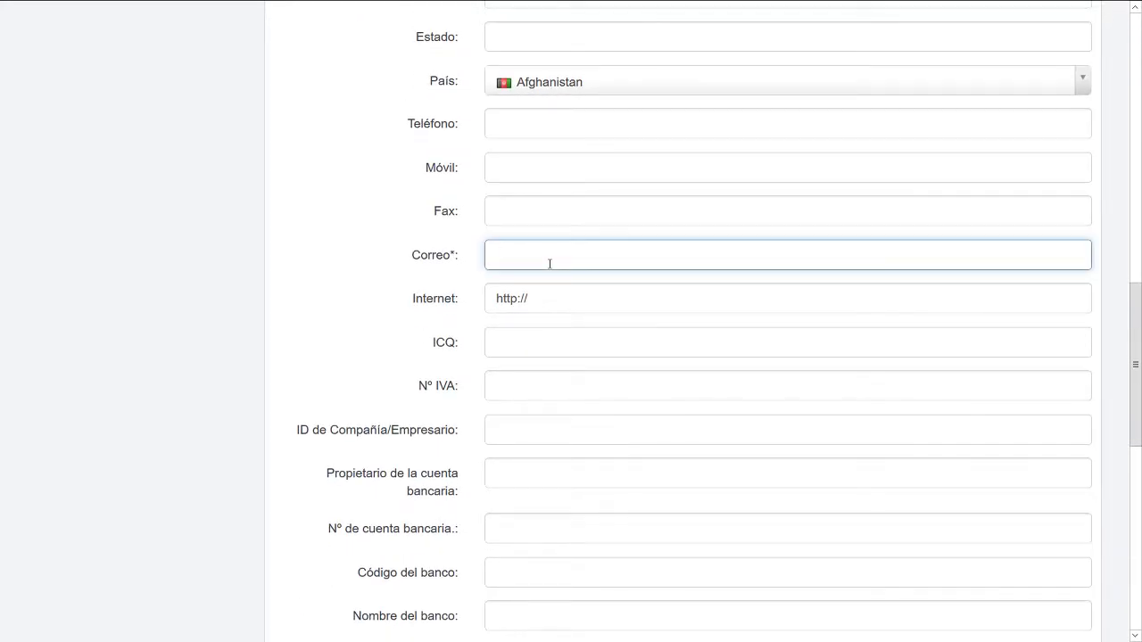
double_click(584, 302)
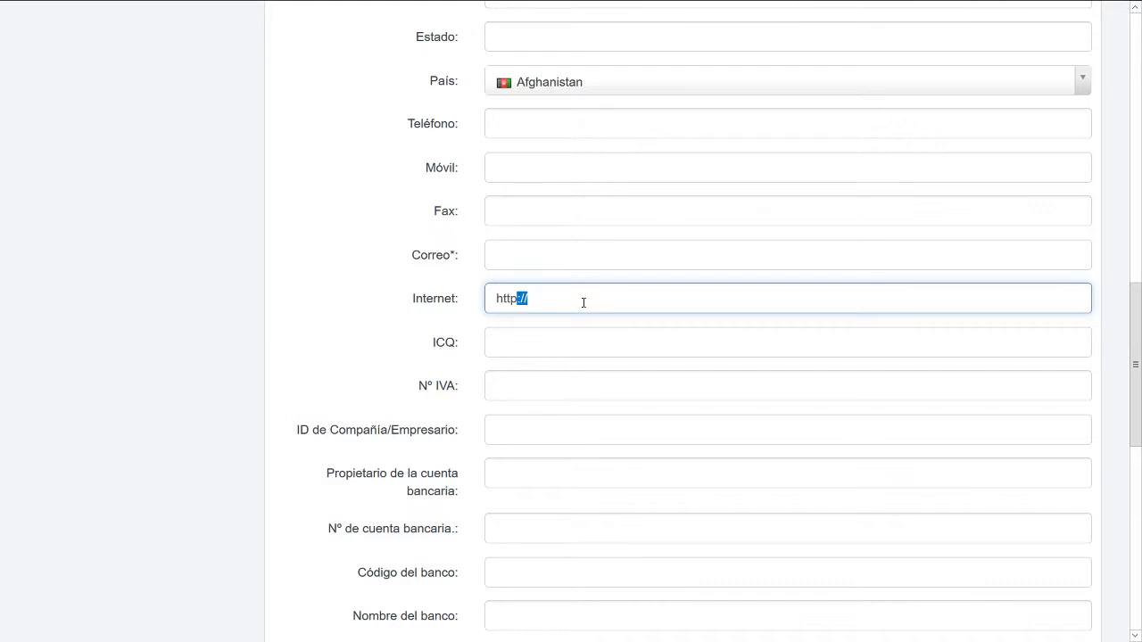
scroll(581, 417, down, 4)
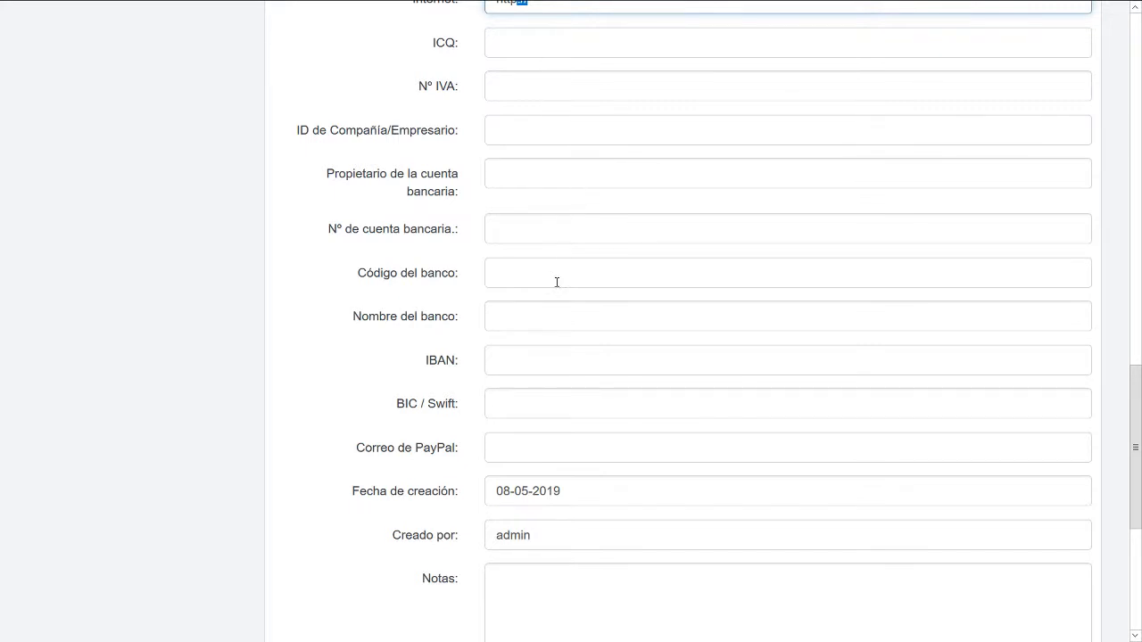
scroll(549, 352, down, 3)
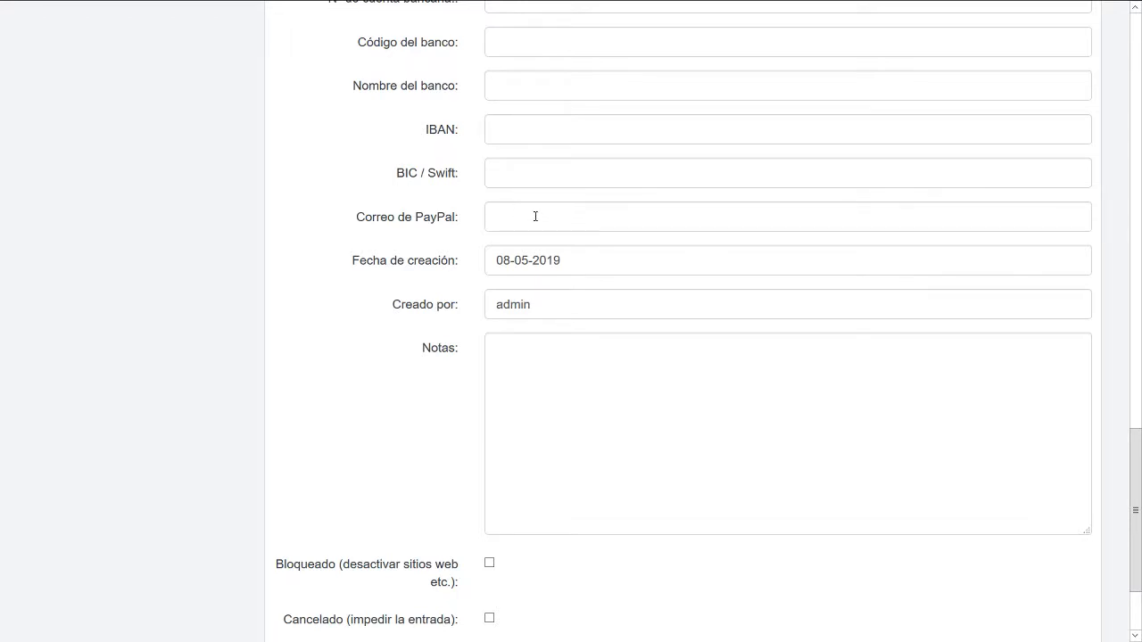
scroll(561, 388, down, 2)
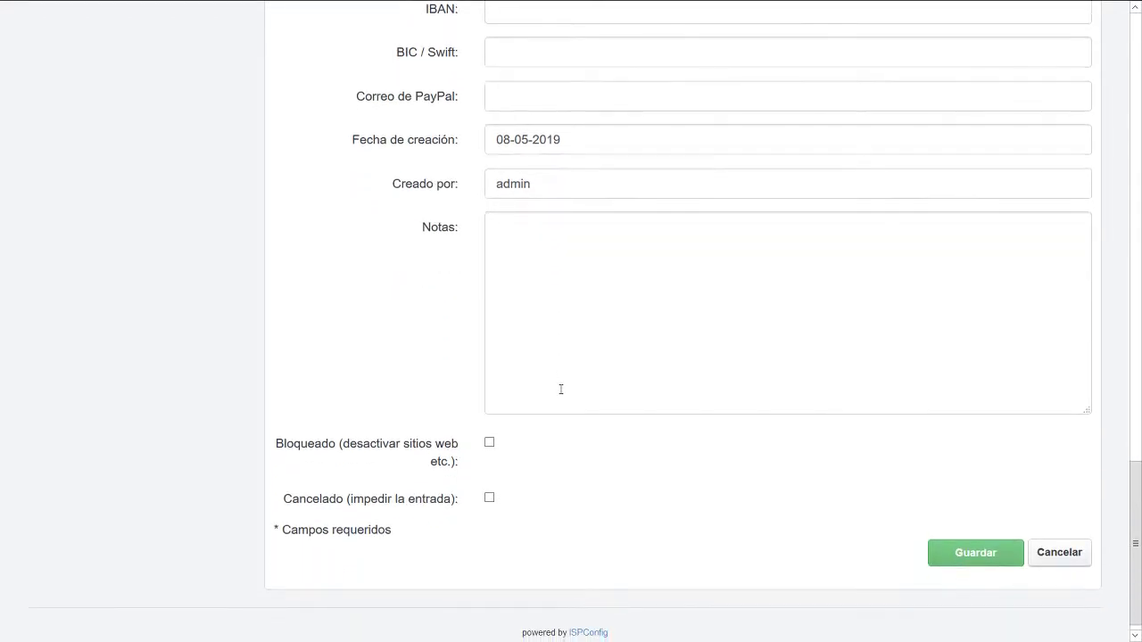
- Try the note "se vence el 9/05/2019" in the client's Notas field and clear it again
click(548, 259)
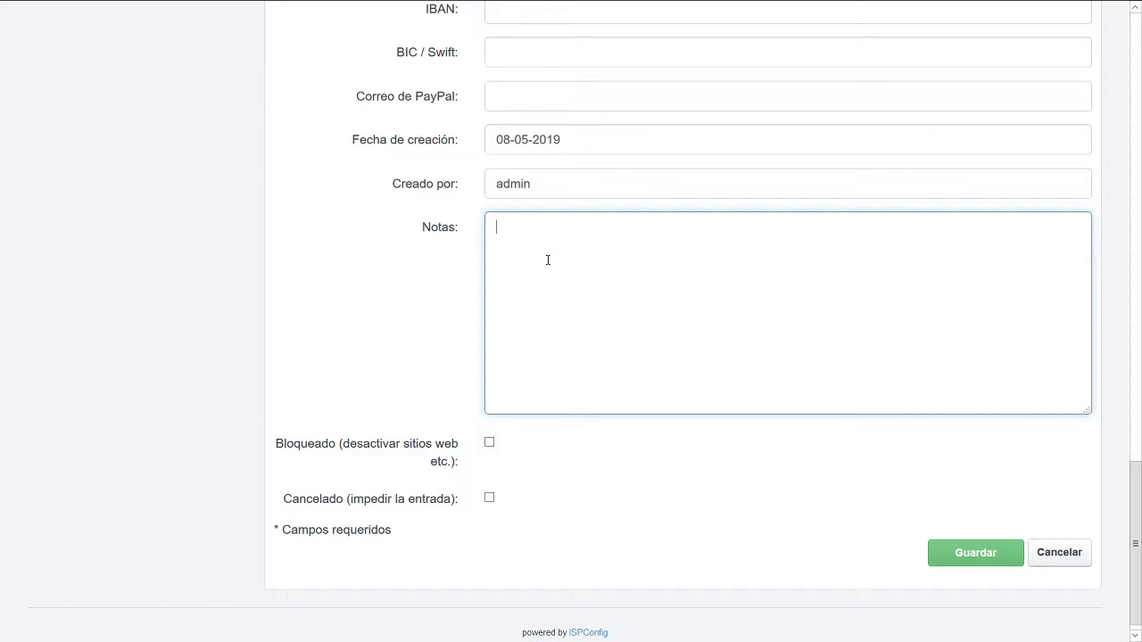
text(se vence el 9/05/2019)
key(ctrl+a)
key(BackSpace)
- Open the resellers list and start adding a new reseller
scroll(384, 372, up, 20)
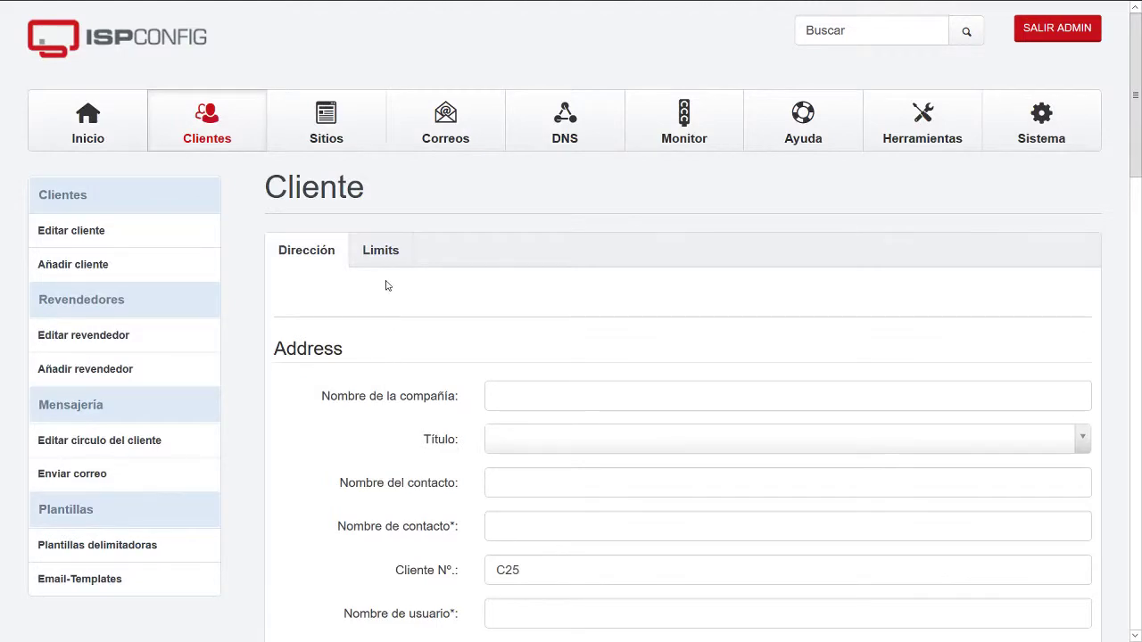
click(84, 342)
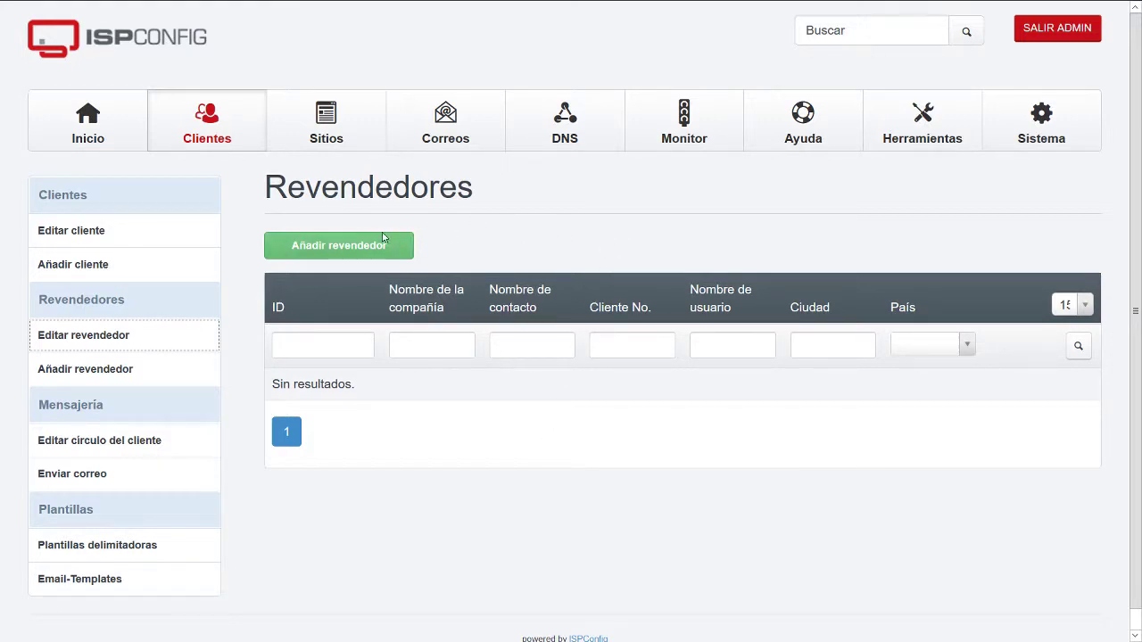
click(356, 248)
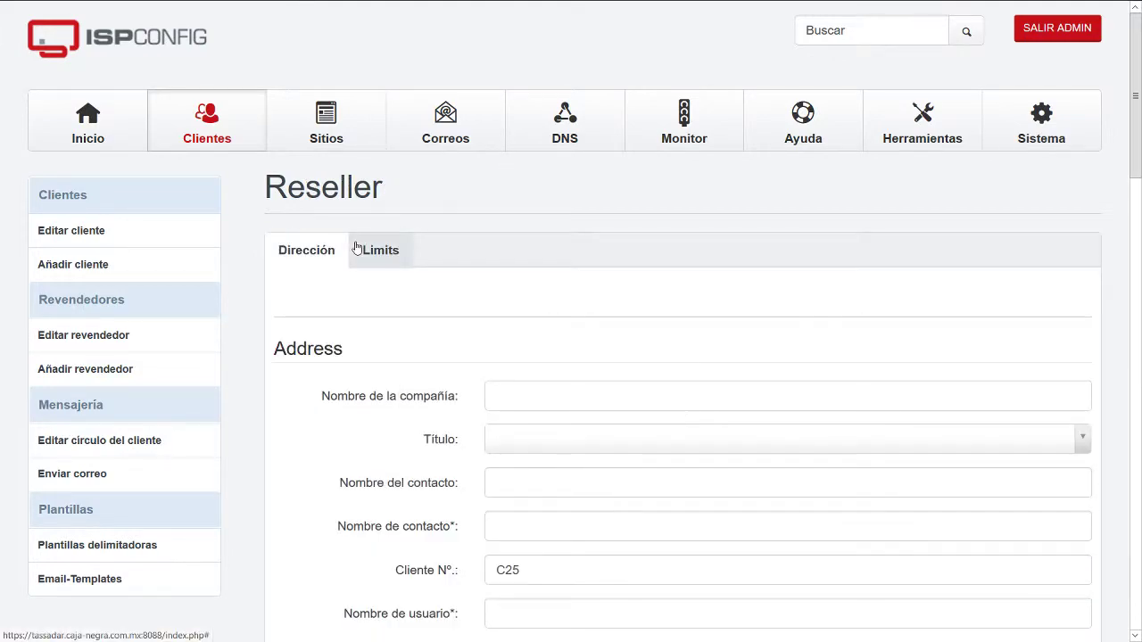
- Look through the reseller form's address, contact, bank and notes fields and compare them with the client form
scroll(381, 427, down, 3)
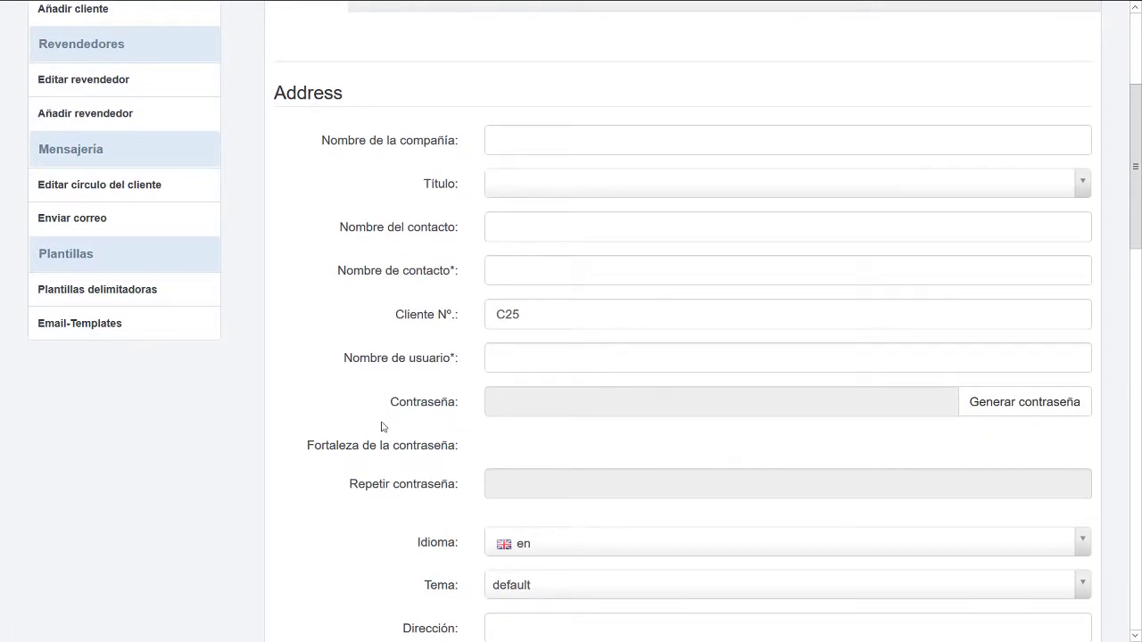
scroll(287, 385, down, 4)
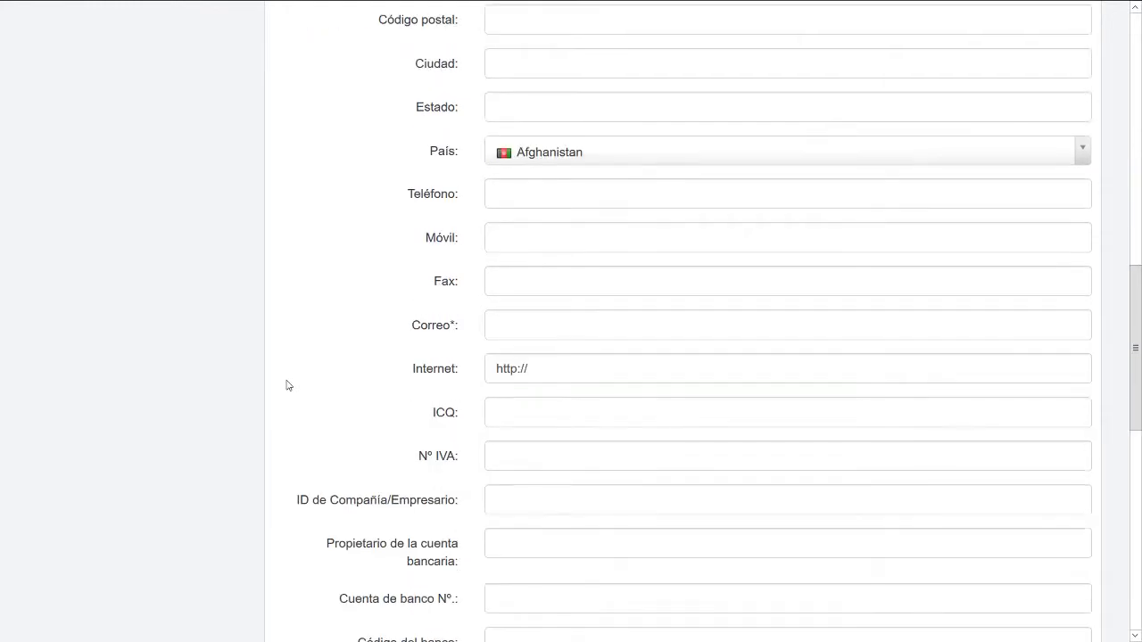
scroll(287, 385, up, 10)
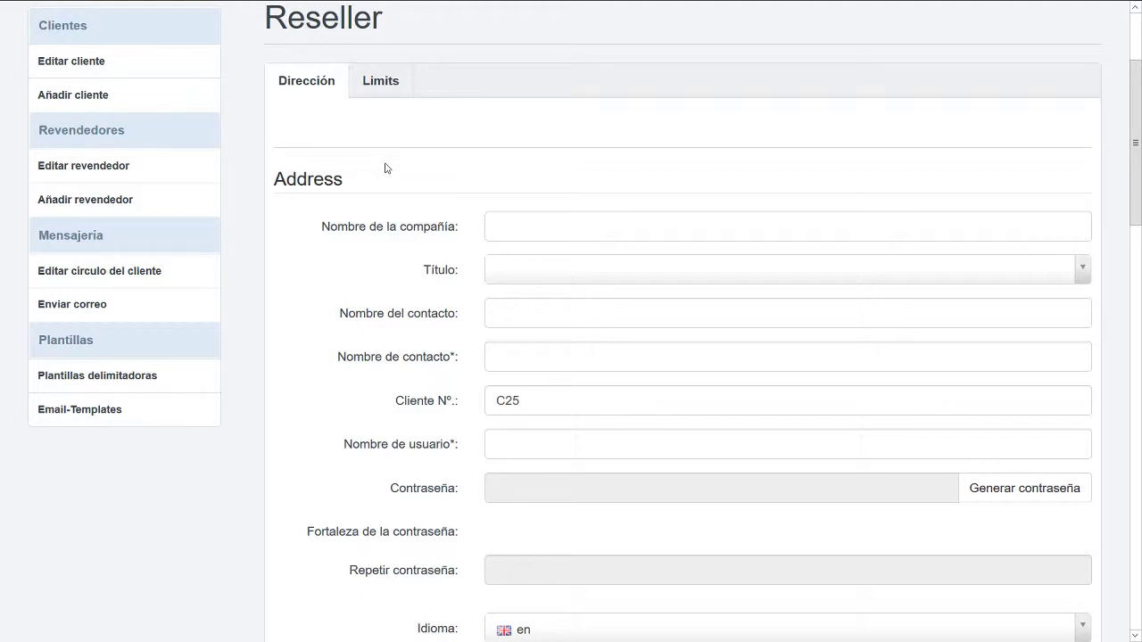
scroll(385, 168, up, 3)
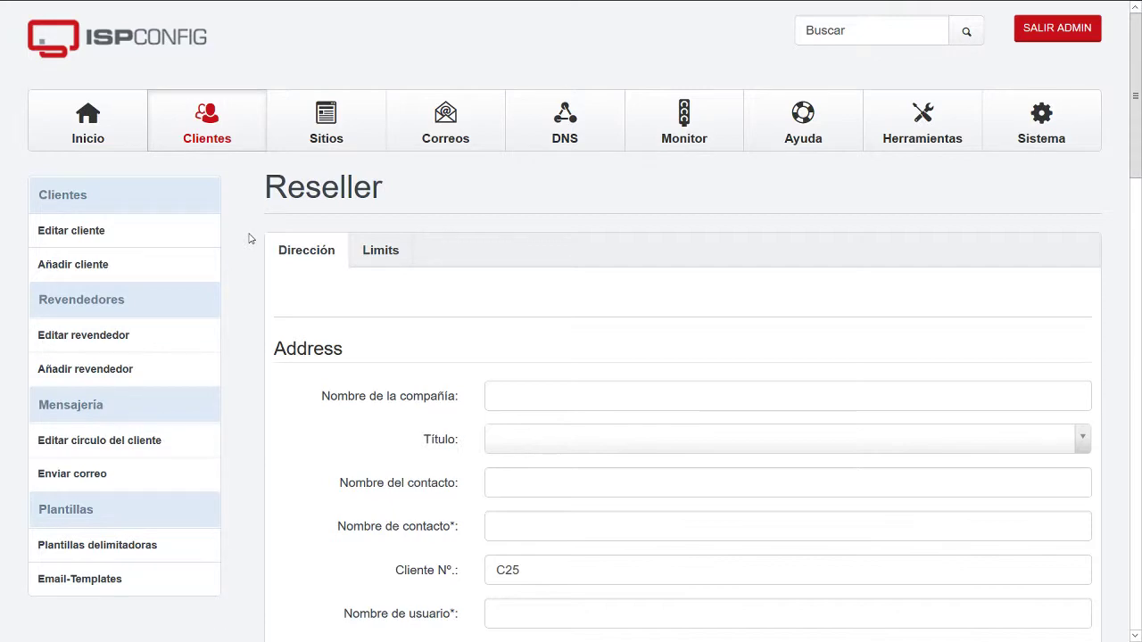
scroll(250, 238, down, 1)
scroll(250, 238, up, 1)
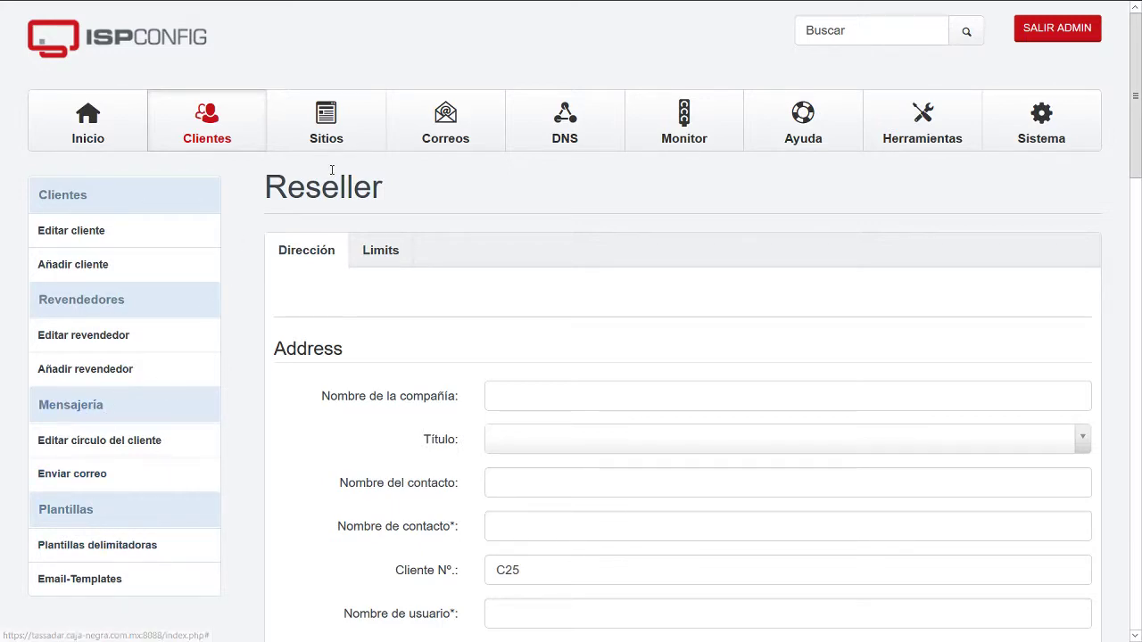
scroll(284, 318, down, 1)
scroll(283, 320, down, 8)
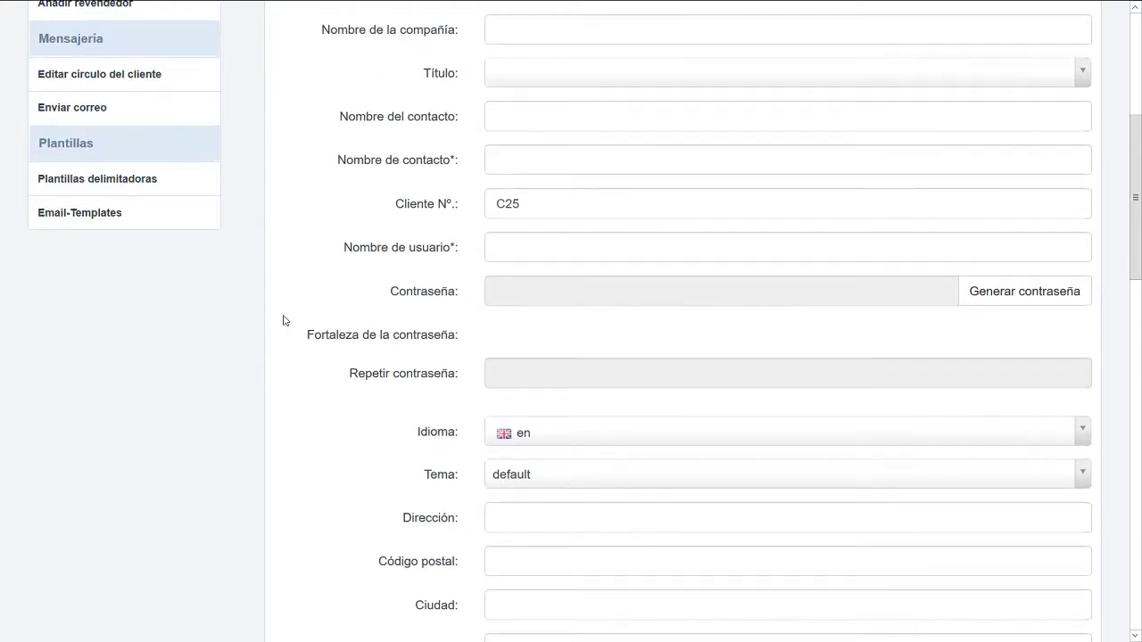
scroll(283, 320, down, 5)
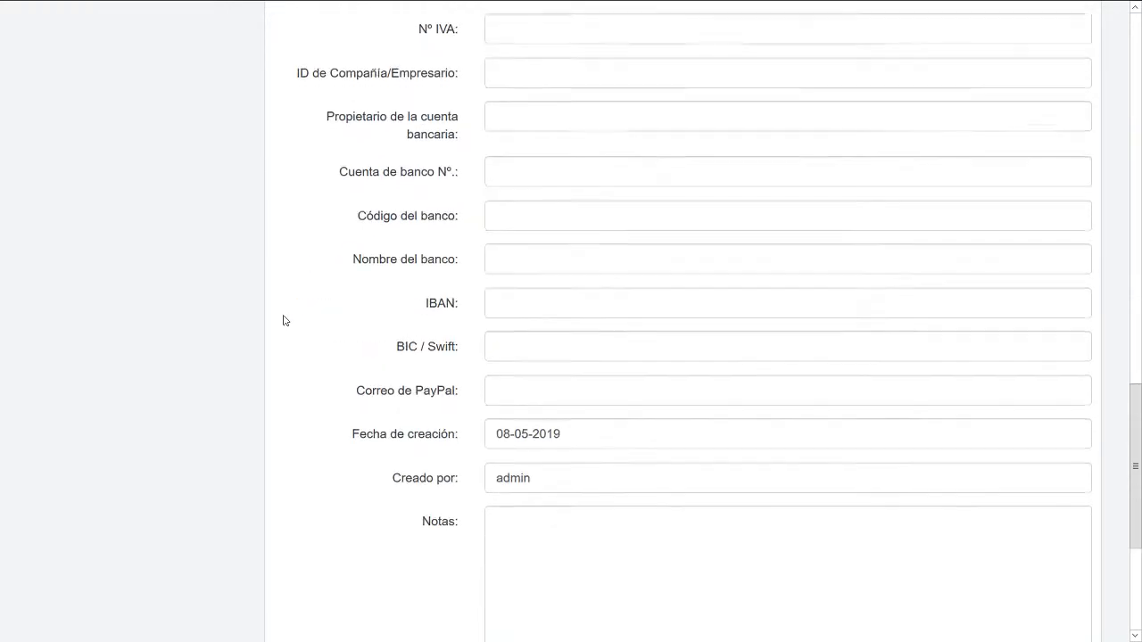
scroll(284, 320, up, 12)
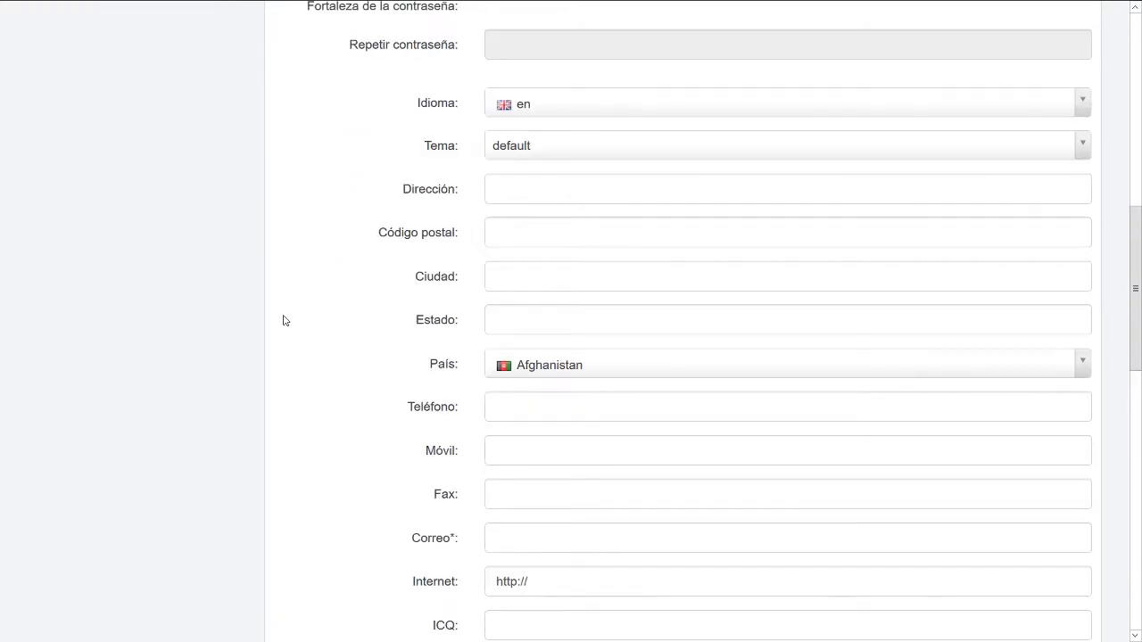
scroll(283, 321, up, 8)
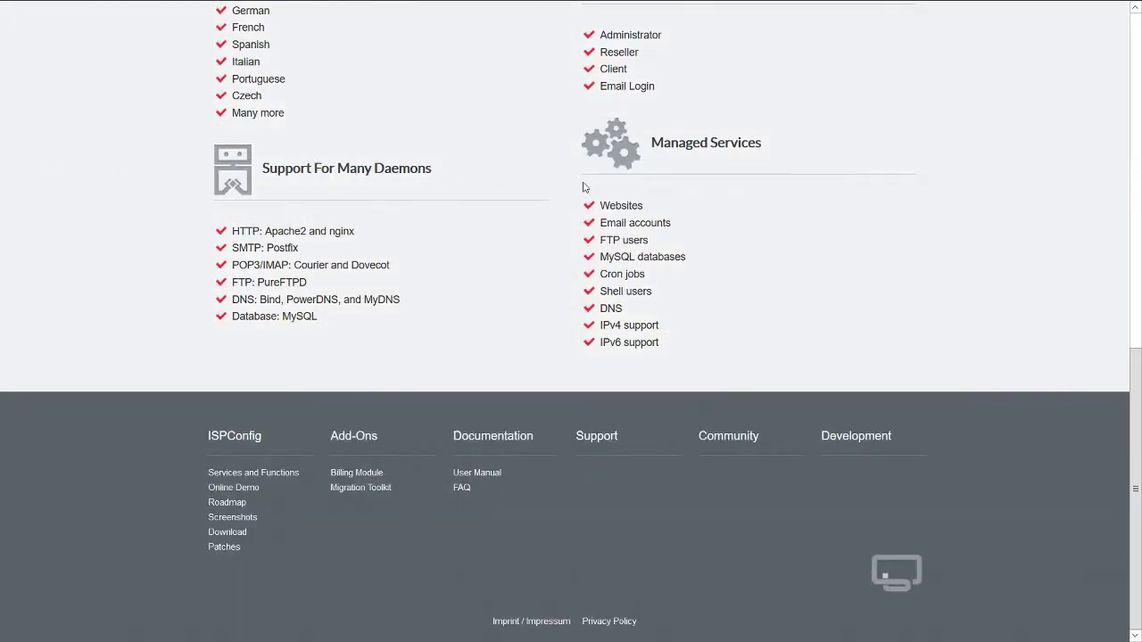
- On the ISPConfig website, examine the Four Access Levels list, highlighting the administrator, reseller, client and email login entries
scroll(623, 184, up, 3)
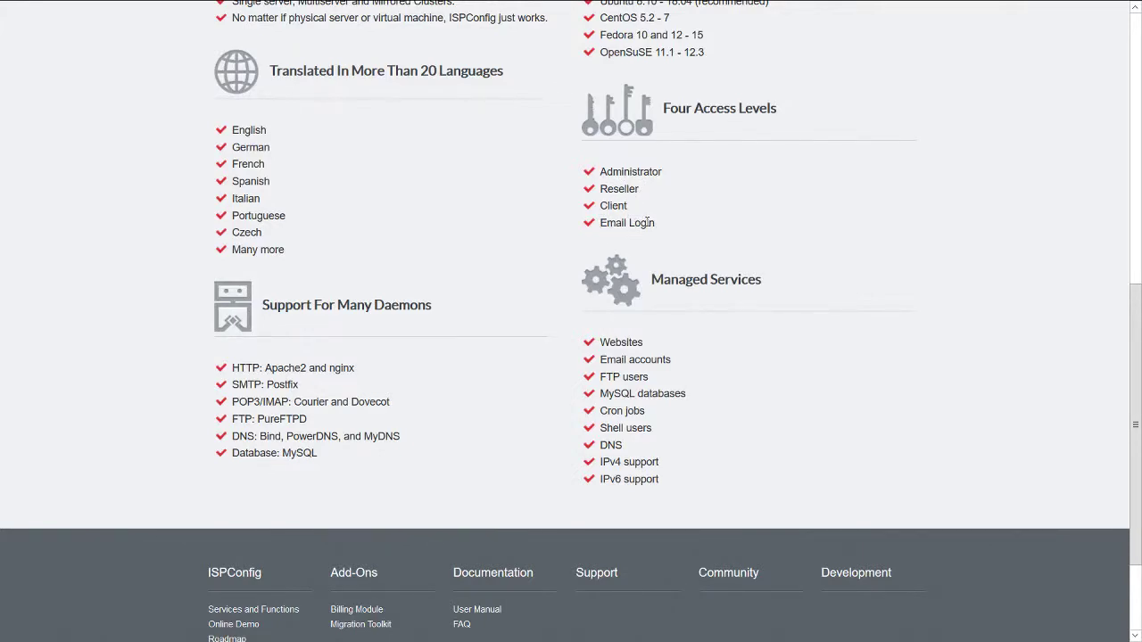
drag(647, 223, 599, 224)
click(701, 216)
drag(639, 209, 592, 176)
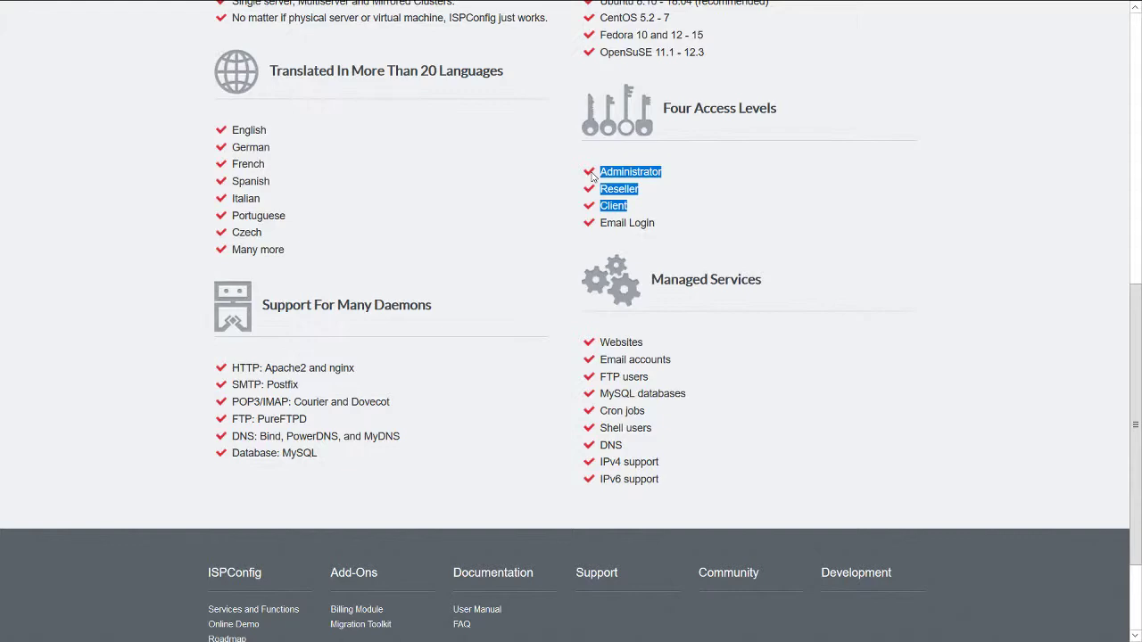
click(634, 211)
drag(600, 203, 662, 229)
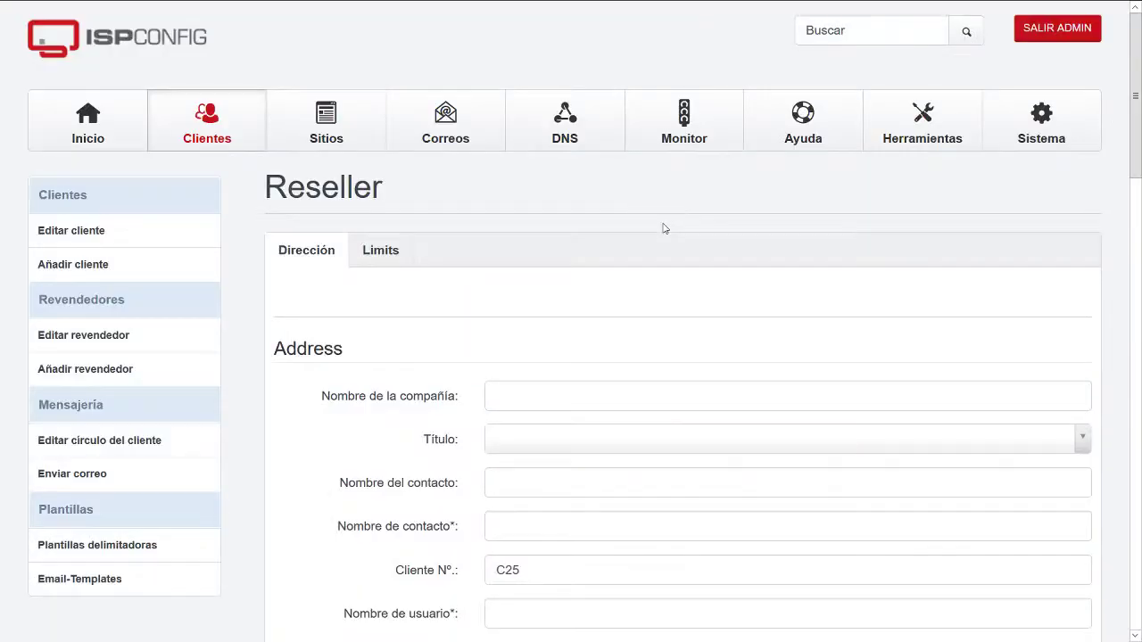